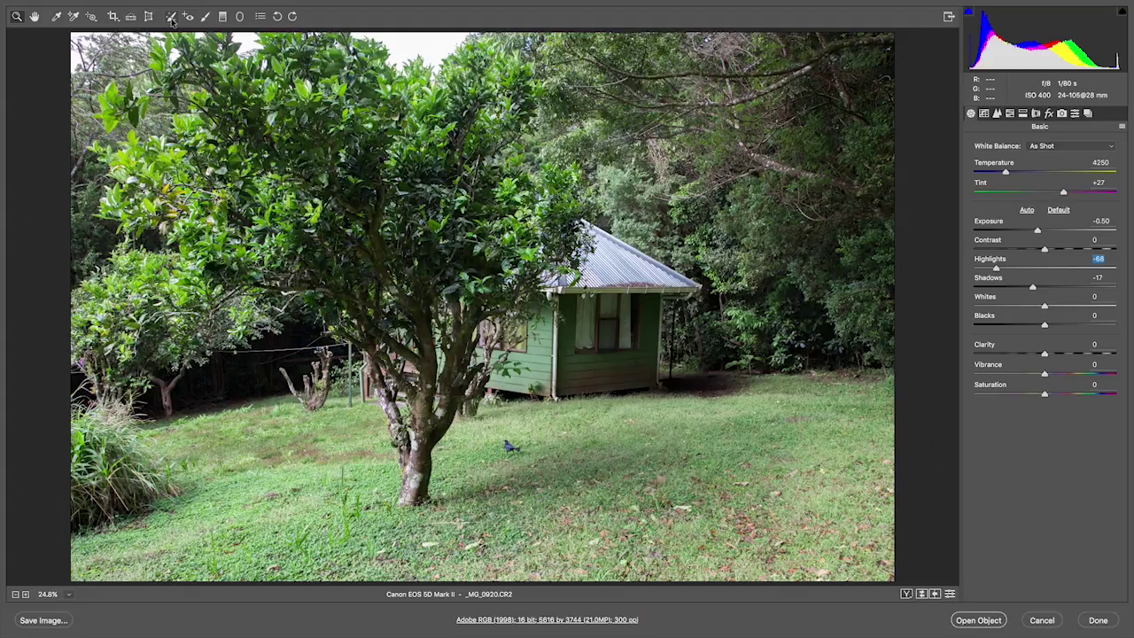
Step: Select the Spot Removal tool and keep its type on Heal (Size 30, Feather 100, Opacity 100)
click(172, 20)
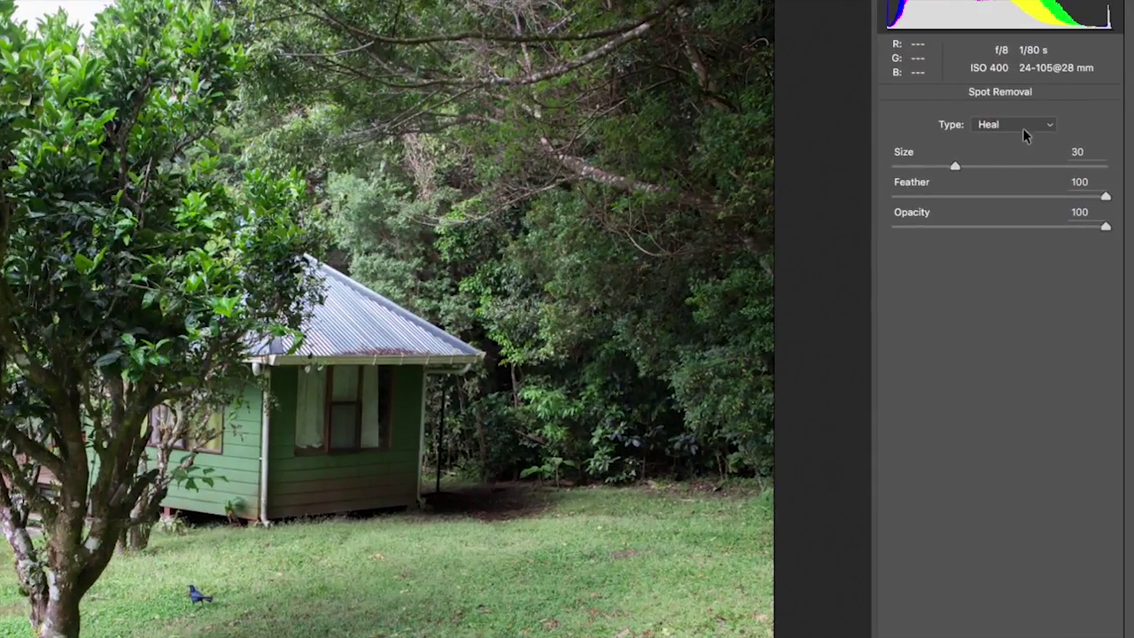
click(1031, 128)
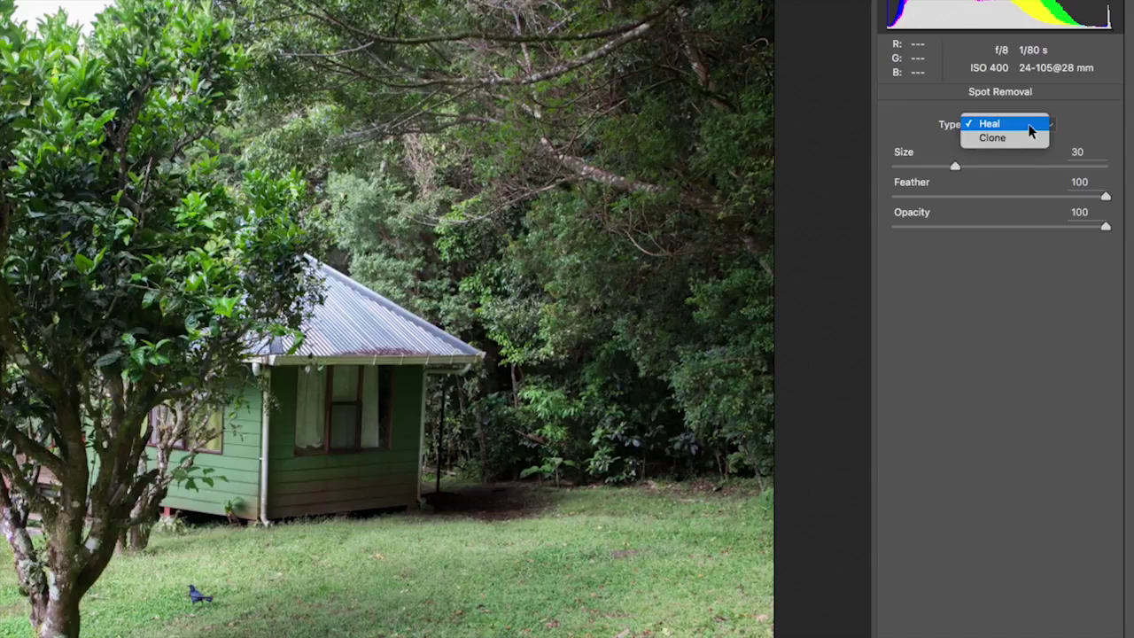
click(970, 124)
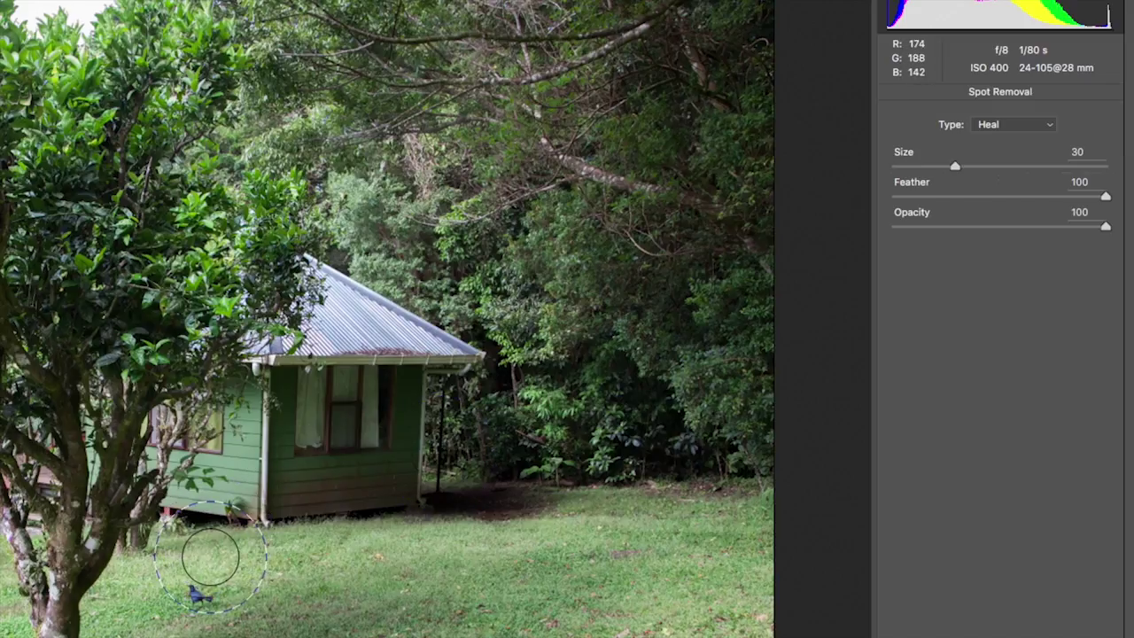
Step: Nudge the Heal brush Size value with the arrow keys until it reads 29
click(1080, 151)
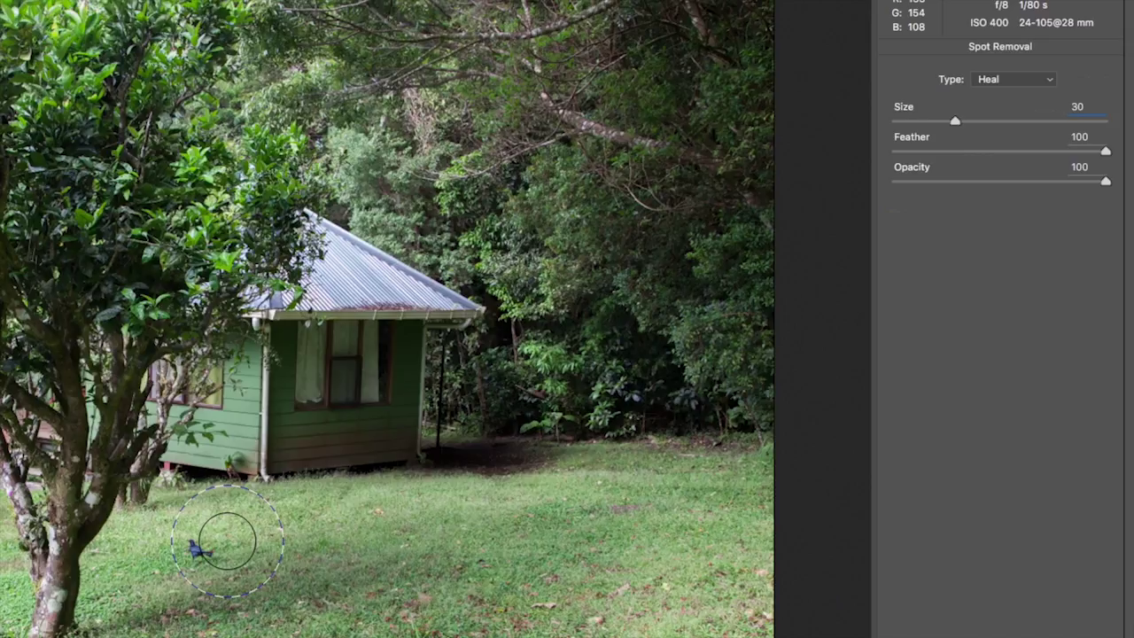
key(Up)
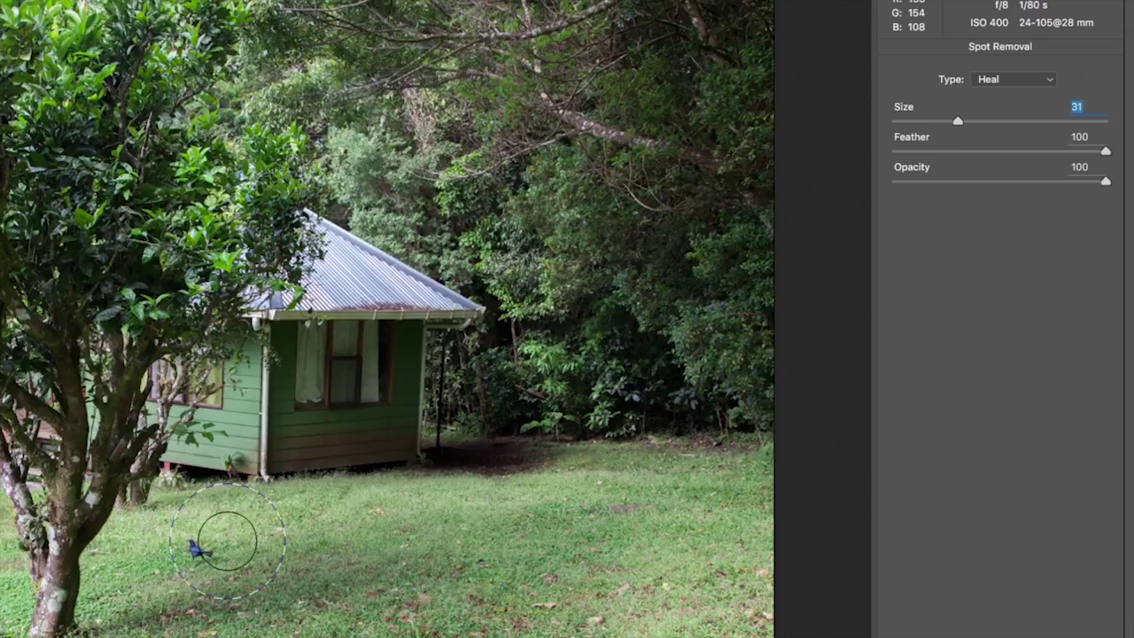
key(Up)
key(Up)
key(Up)
key(Up)
key(Up)
key(Up)
key(Up)
key(Up)
key(Up)
key(Up)
key(Up)
key(Up)
key(Up)
key(Up)
key(Up)
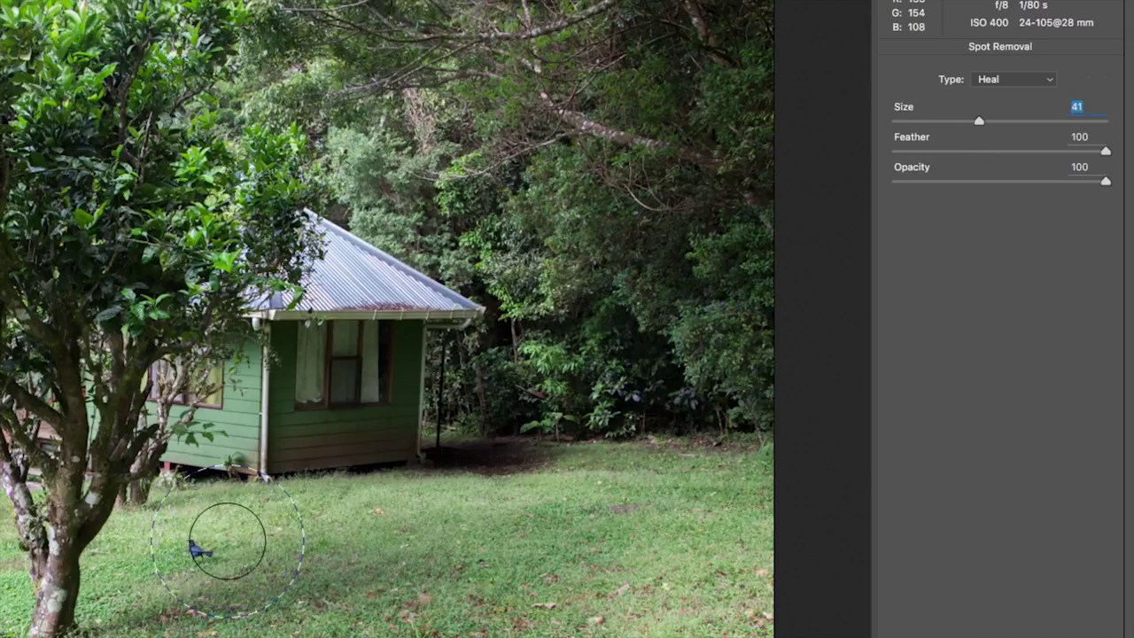
key(Down)
key(Down)
key(Down)
key(Down)
key(Down)
key(Down)
key(Down)
key(Down)
key(Down)
key(Down)
key(Down)
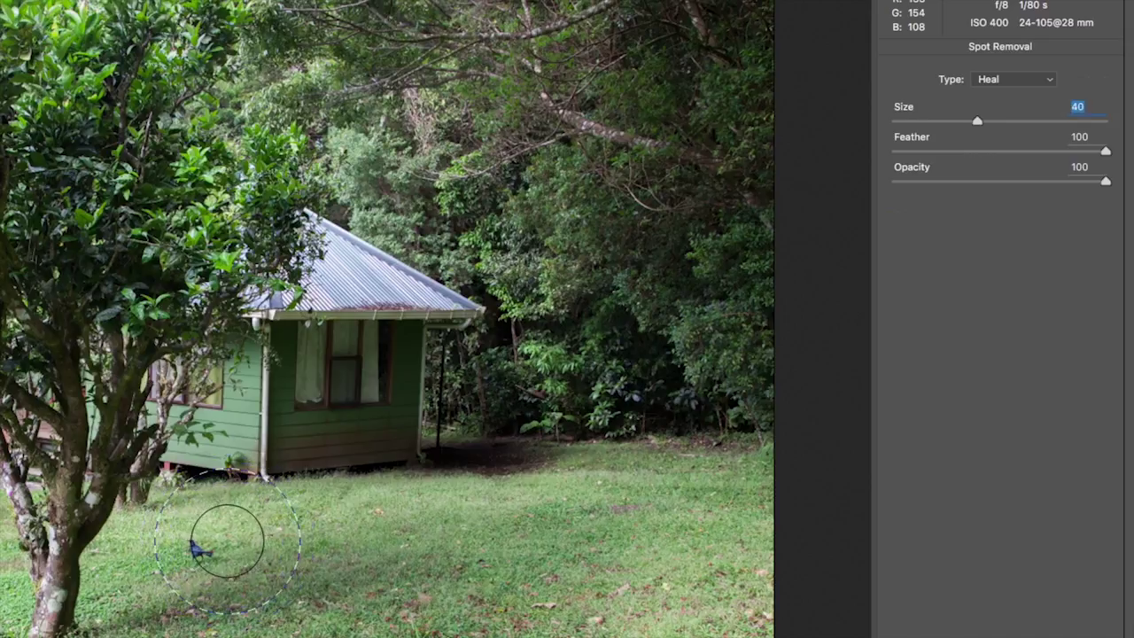
key(Down)
key(Down)
key(Down)
key(Down)
key(Down)
key(Down)
key(Tab)
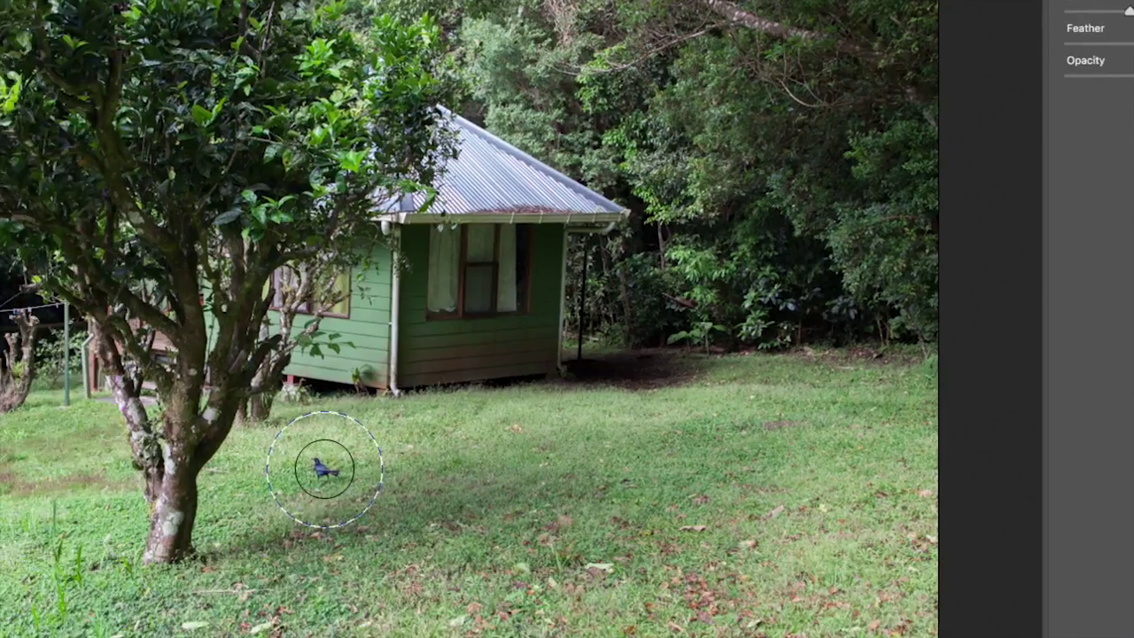
Step: Place a heal spot on the blue bird on the lawn beside the tree trunk
click(324, 470)
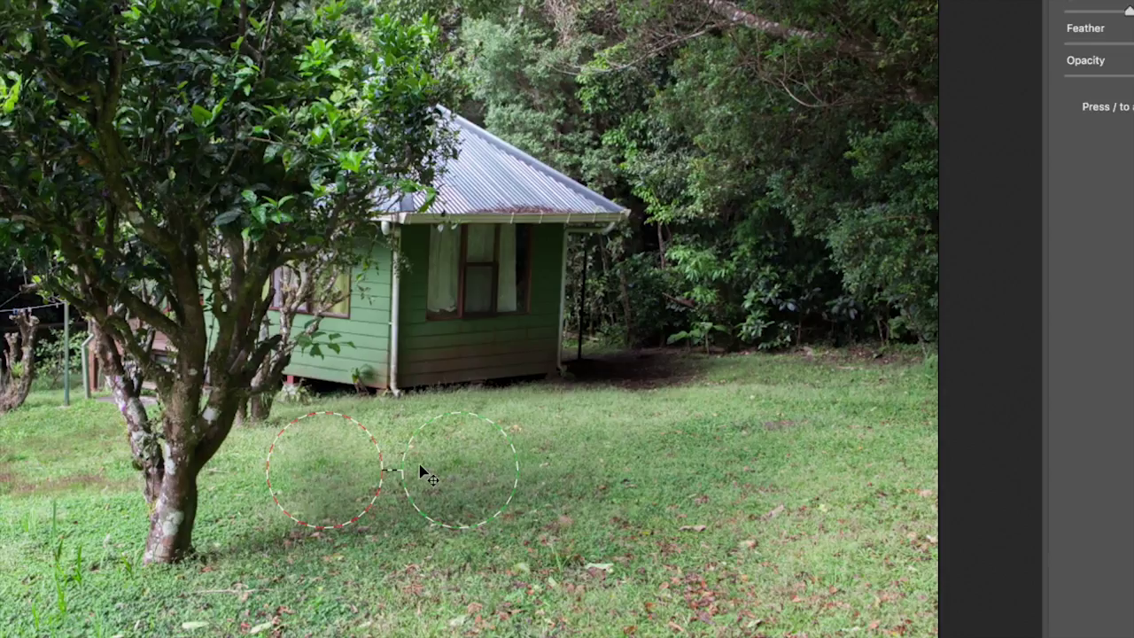
Step: Enlarge the bird heal spot and move its source circle to sample nearby lawn grass
mouse_move(517, 455)
mouse_down()
mouse_move(535, 434)
mouse_move(475, 460)
mouse_up()
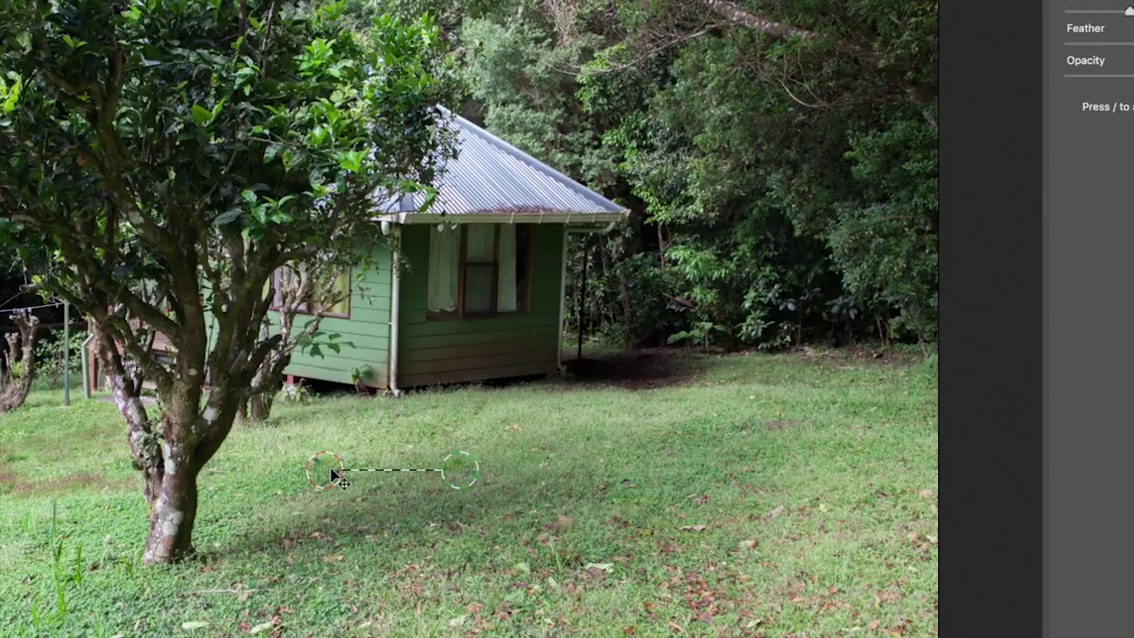
drag(327, 476, 372, 440)
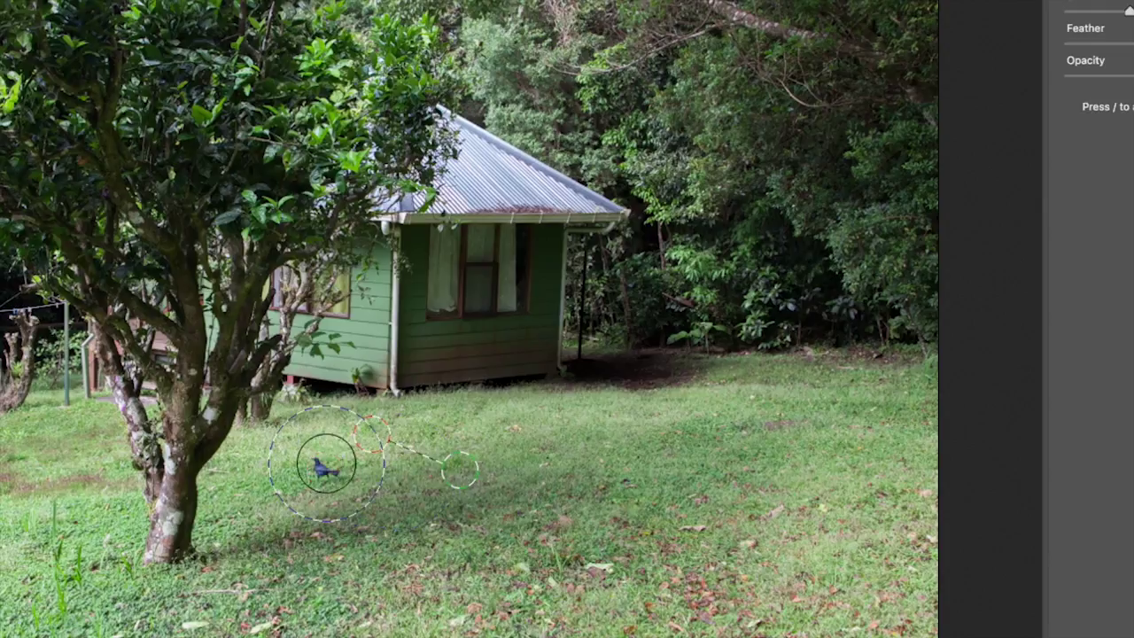
drag(371, 451, 324, 485)
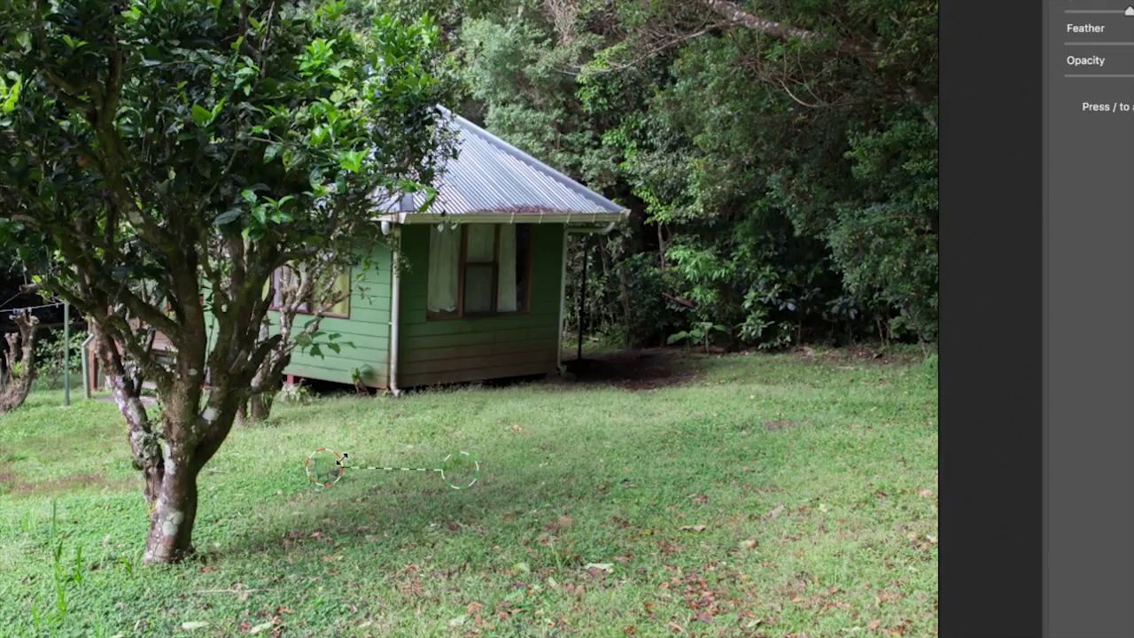
drag(339, 457, 348, 452)
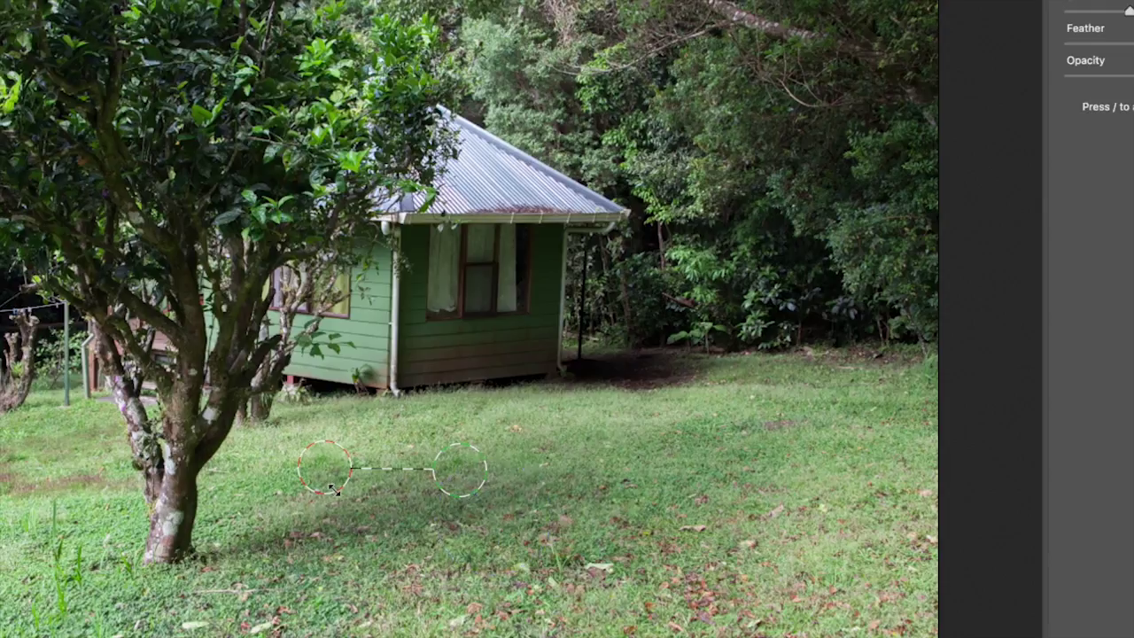
mouse_move(463, 480)
mouse_down()
mouse_move(464, 440)
mouse_move(408, 601)
mouse_move(371, 606)
mouse_up()
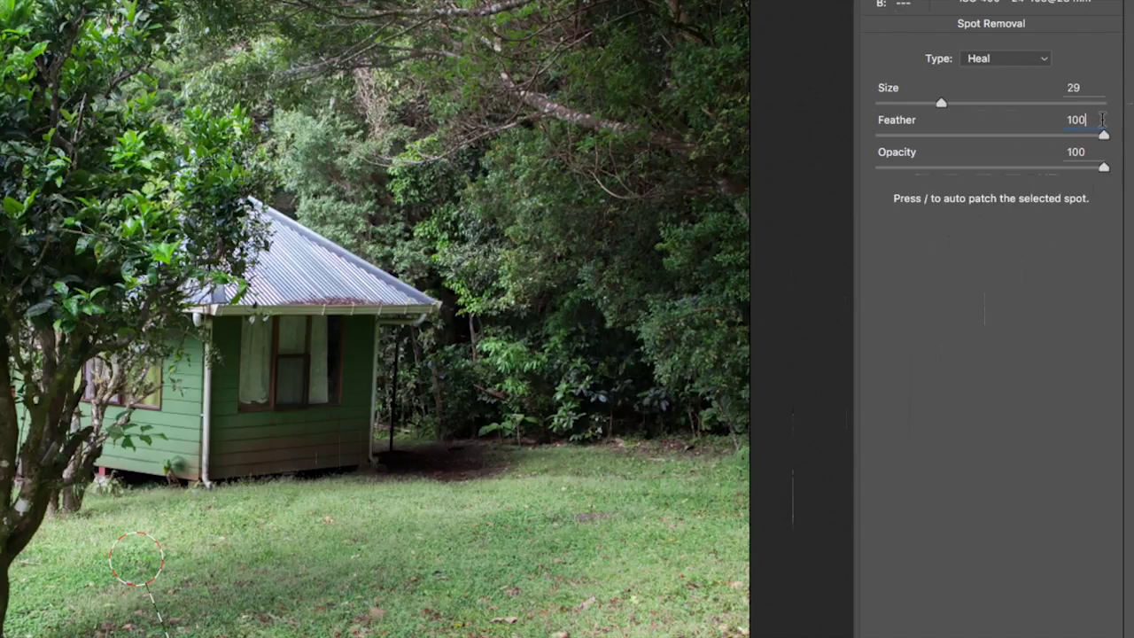
Step: Try several Feather values on the bird heal spot, ending at Feather 0
click(1009, 136)
drag(964, 142, 921, 139)
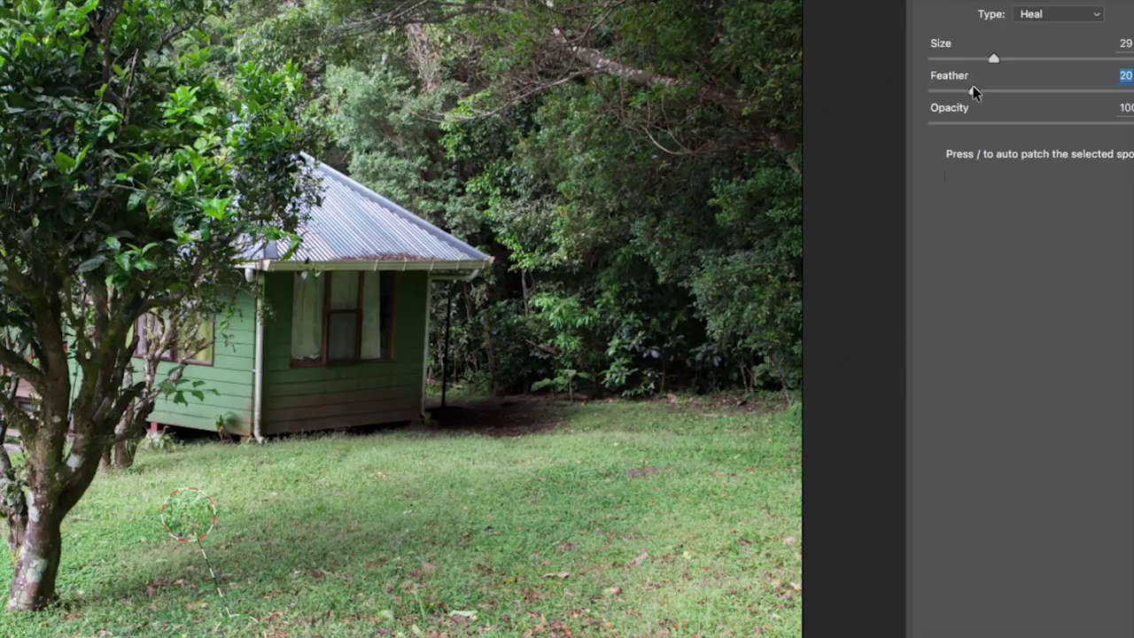
drag(975, 92, 1062, 91)
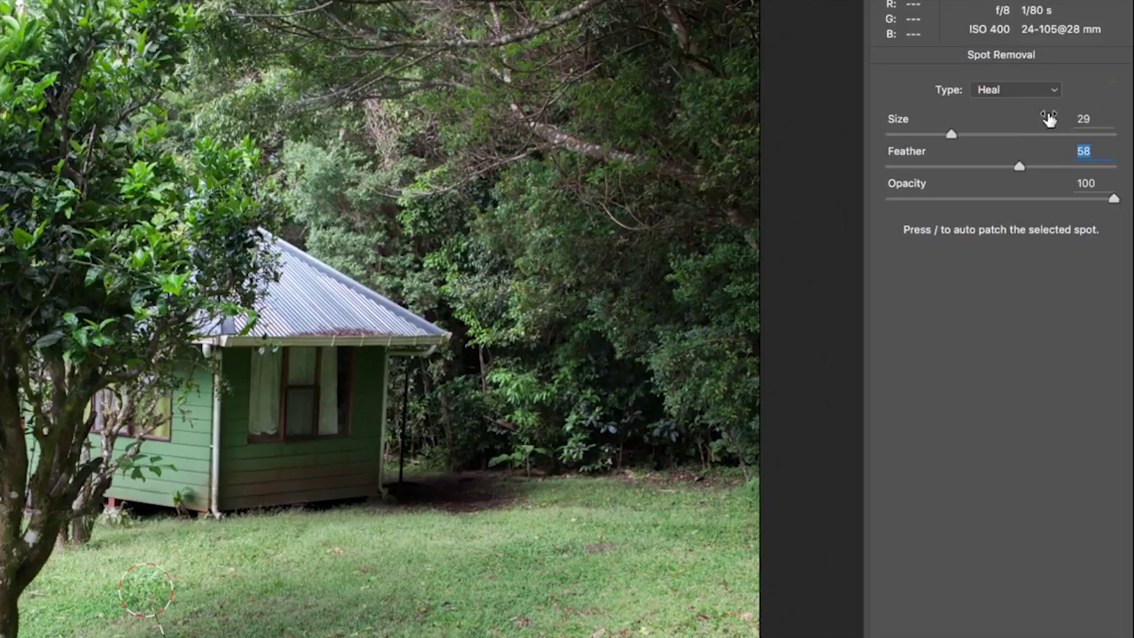
drag(1017, 166, 871, 171)
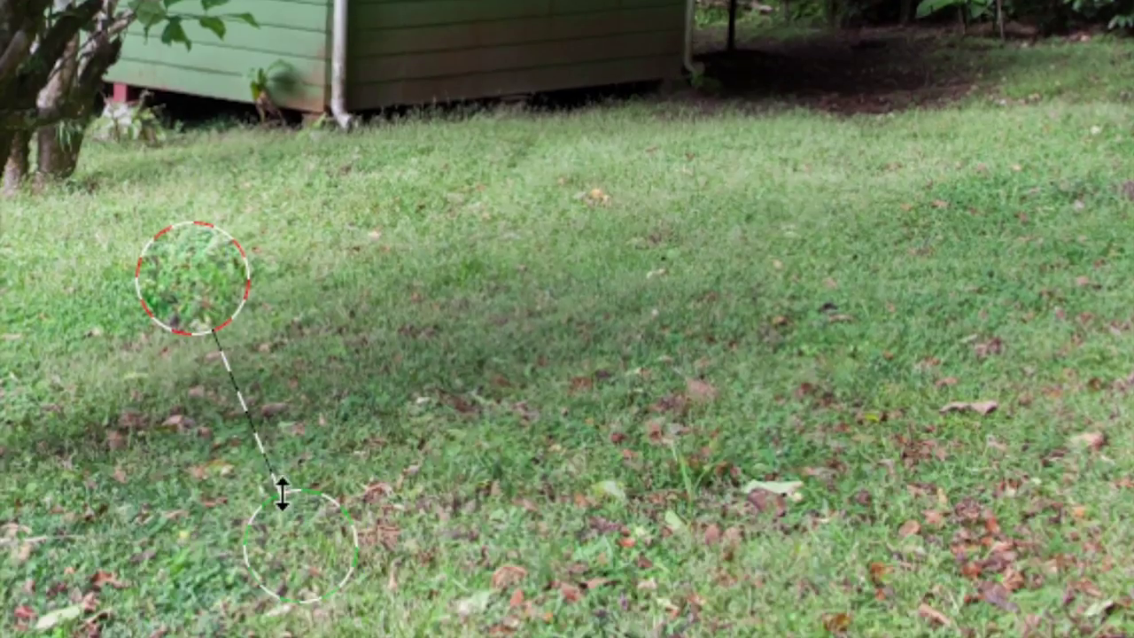
Step: Drag the bird heal spot's green source circle up and right to another grass patch
drag(299, 562, 403, 416)
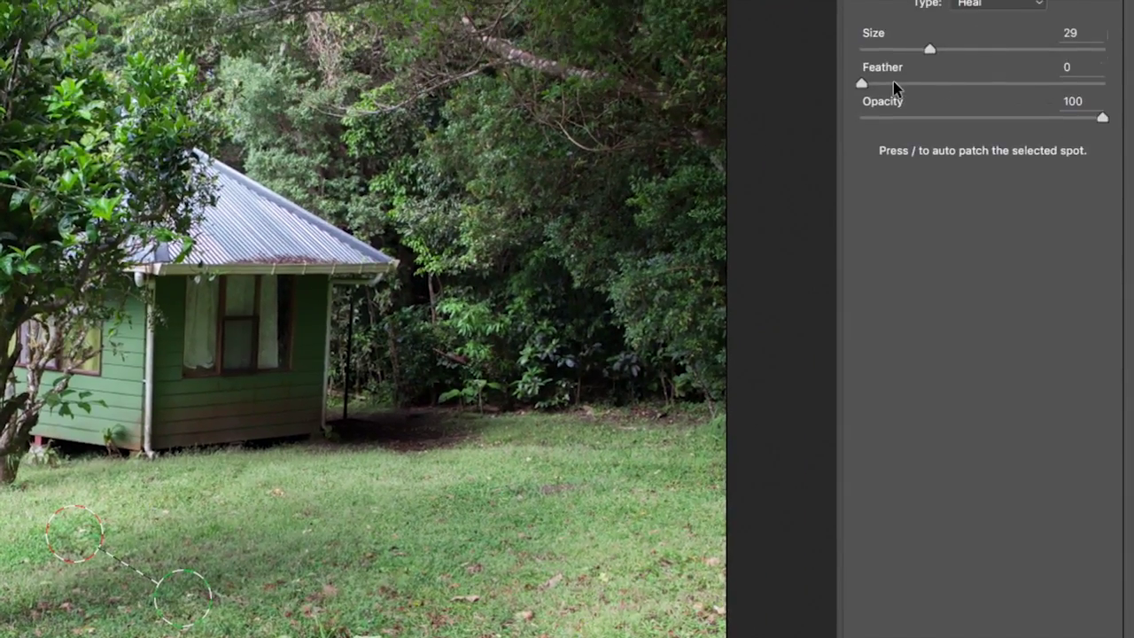
Step: Set the bird heal spot's Feather to 89, then drop its Opacity to 1
click(896, 83)
drag(905, 80, 922, 80)
click(985, 84)
drag(990, 84, 1002, 86)
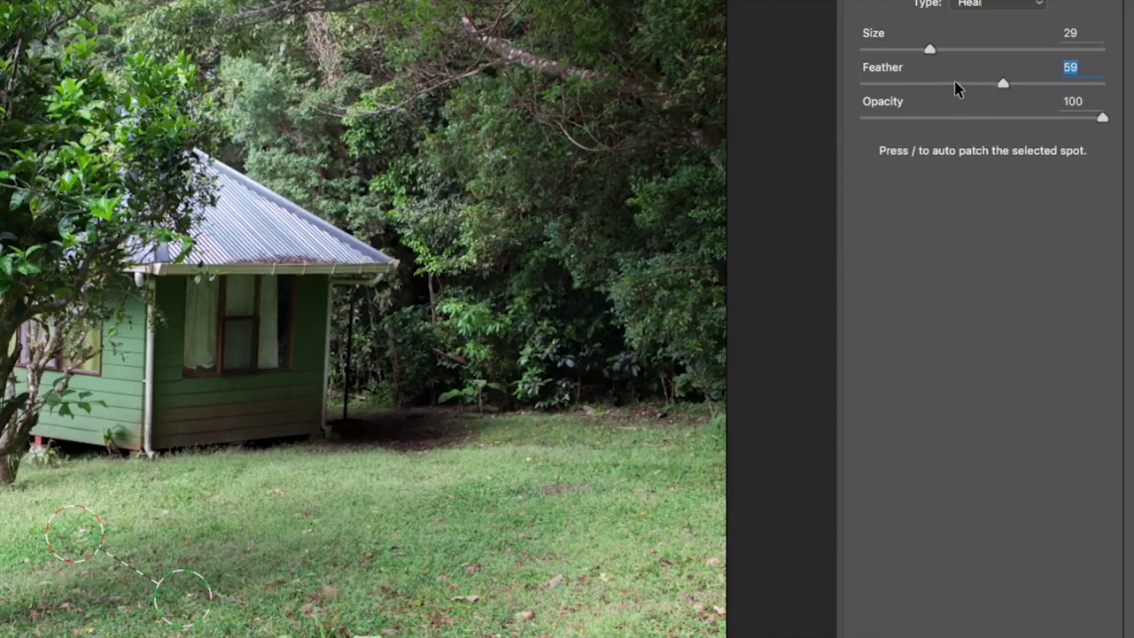
click(880, 84)
drag(1041, 84, 1078, 85)
mouse_move(1103, 119)
mouse_down()
mouse_move(1076, 119)
mouse_move(1096, 118)
mouse_up()
drag(946, 123, 856, 123)
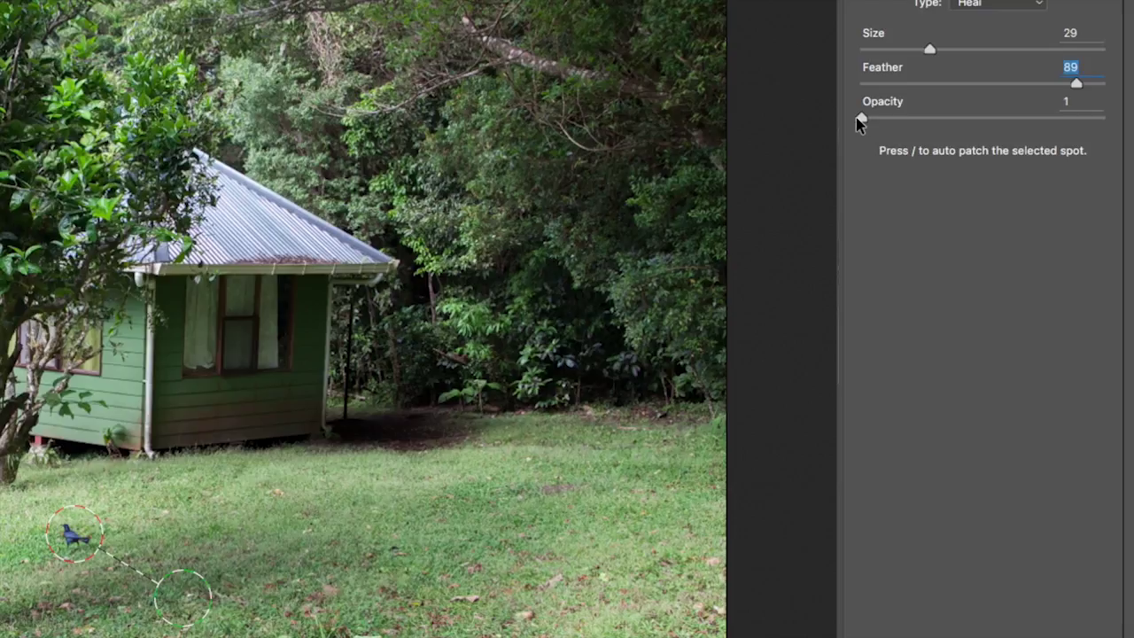
Step: Drag the bird heal spot's Opacity back up to 100
drag(859, 122, 1114, 120)
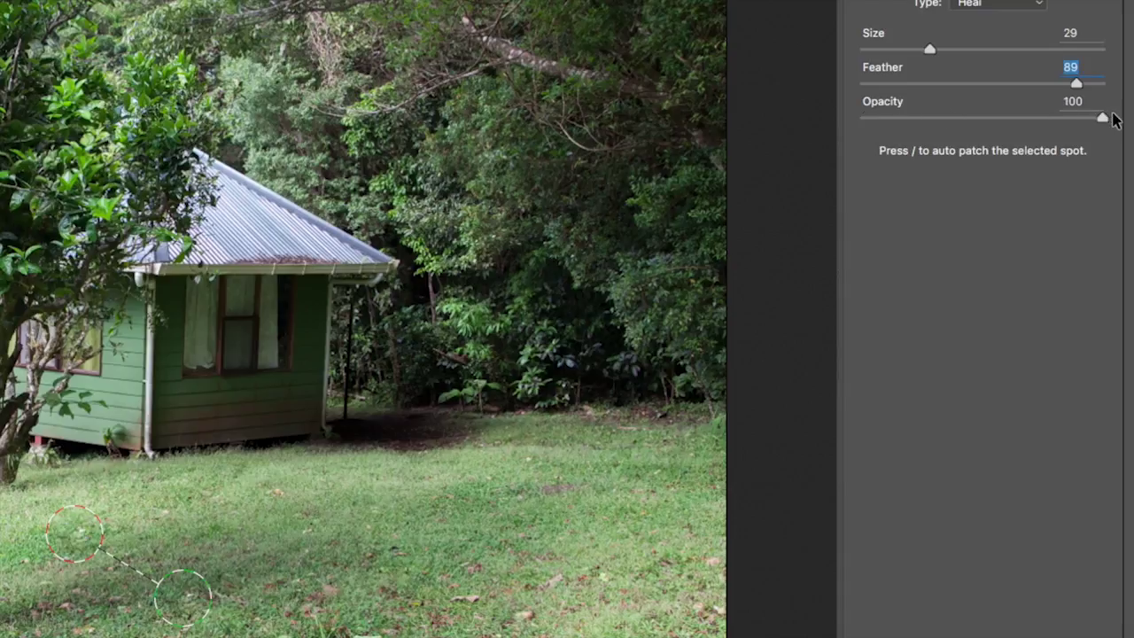
key(Tab)
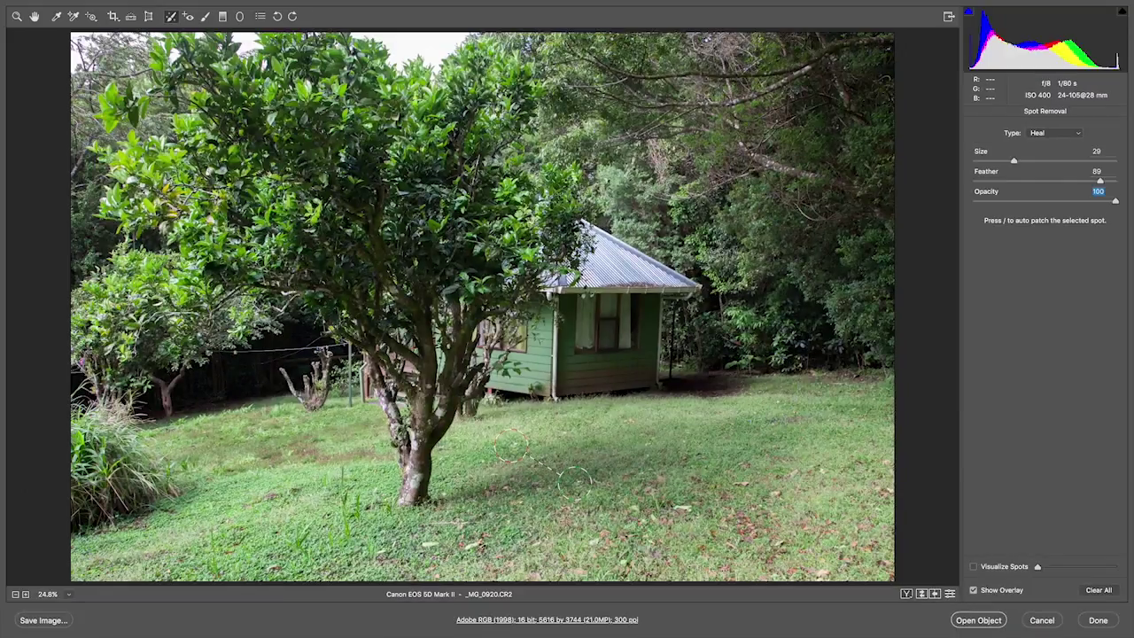
Step: Toggle the spot overlay off and back on, then shrink the brush Size to 17
key(v)
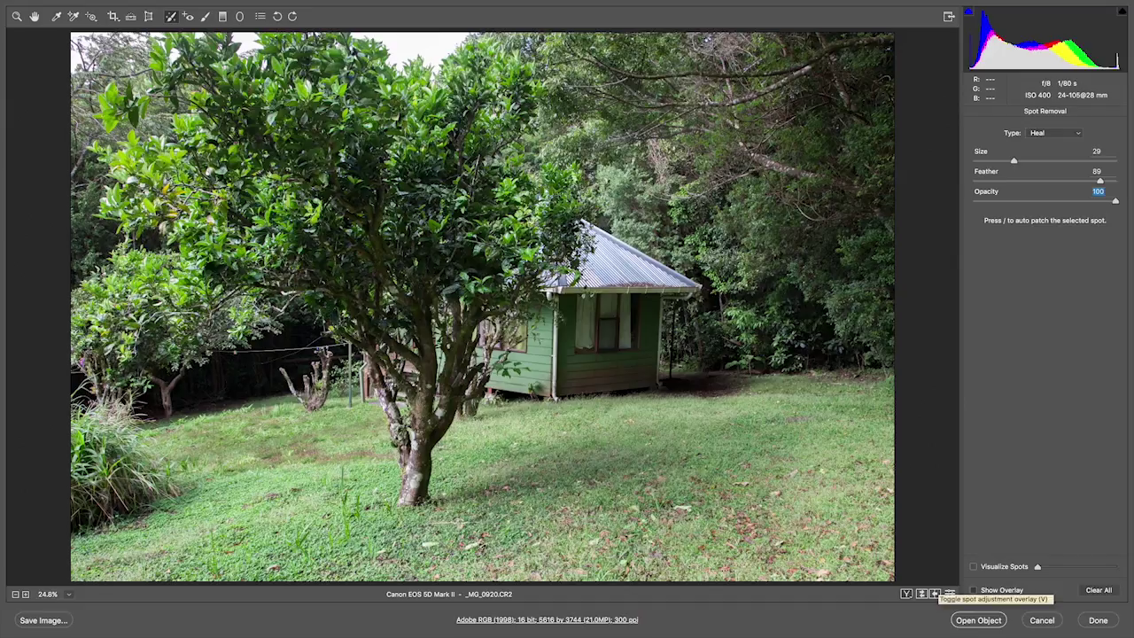
click(949, 593)
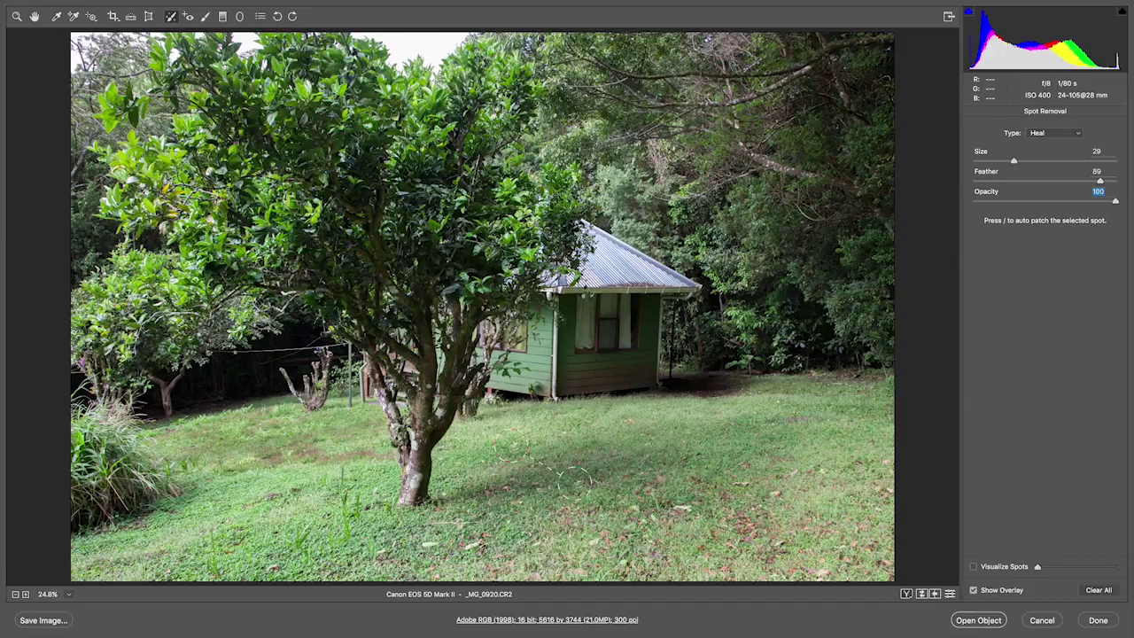
drag(1014, 160, 996, 160)
Step: Paint a Size 17 heal stroke over the grass patch before the cabin and hide the overlay
mouse_move(591, 433)
mouse_down()
mouse_move(557, 434)
mouse_move(576, 427)
mouse_up()
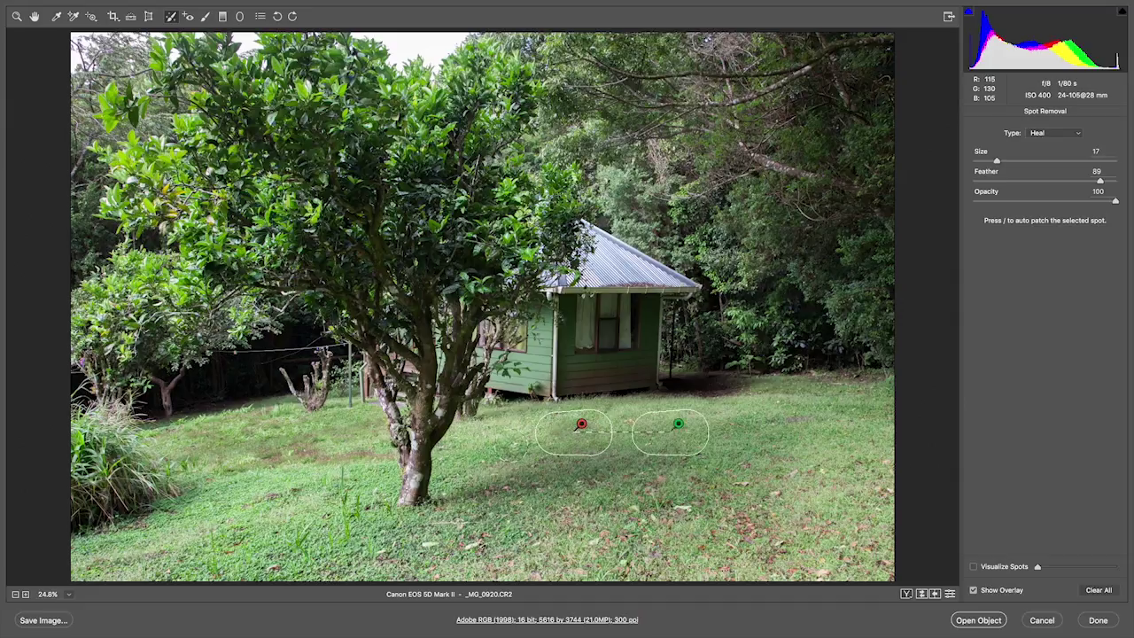
key(Delete)
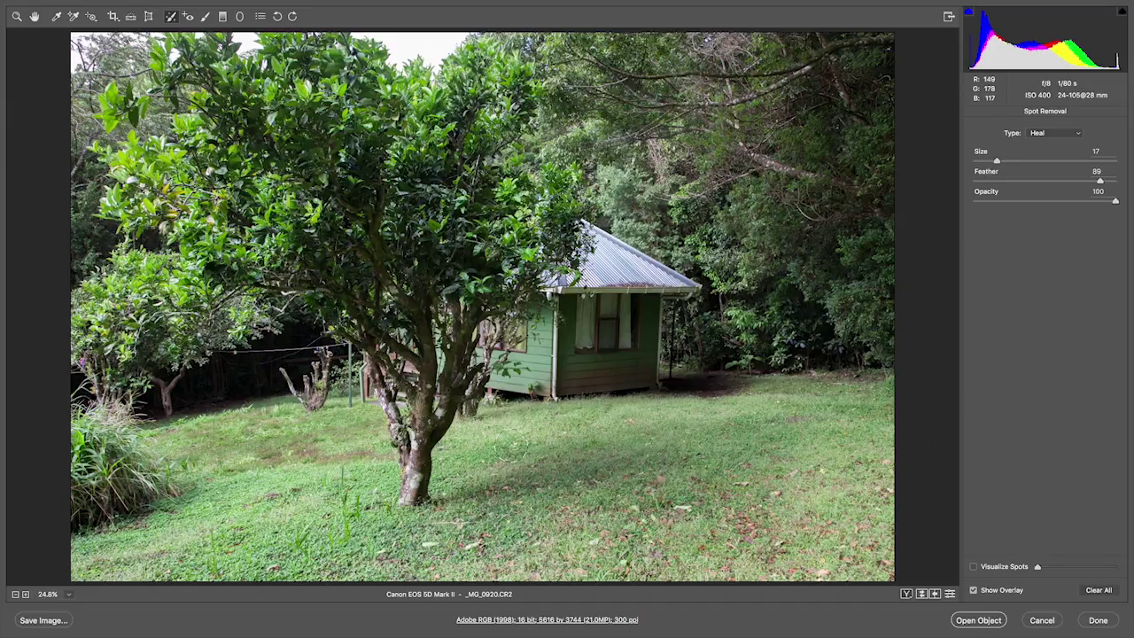
Step: Heal the lawn right of the tree at Opacity 52, sampling nearby grass, and hide spot overlays
click(558, 435)
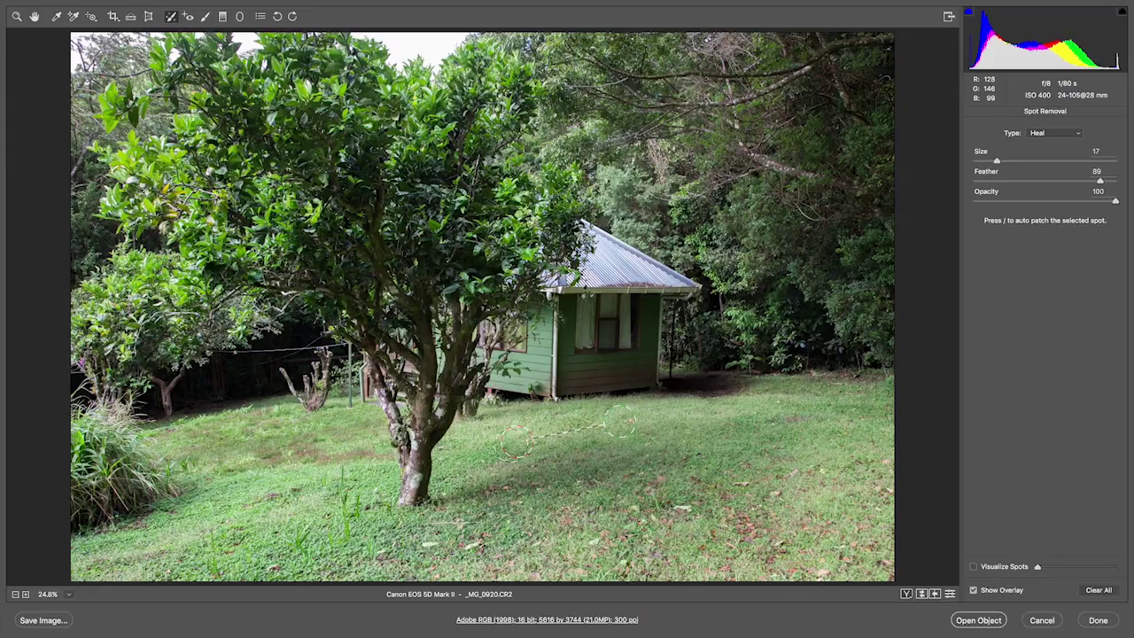
drag(618, 422, 618, 435)
text(52)
key(Return)
drag(620, 439, 606, 434)
click(974, 590)
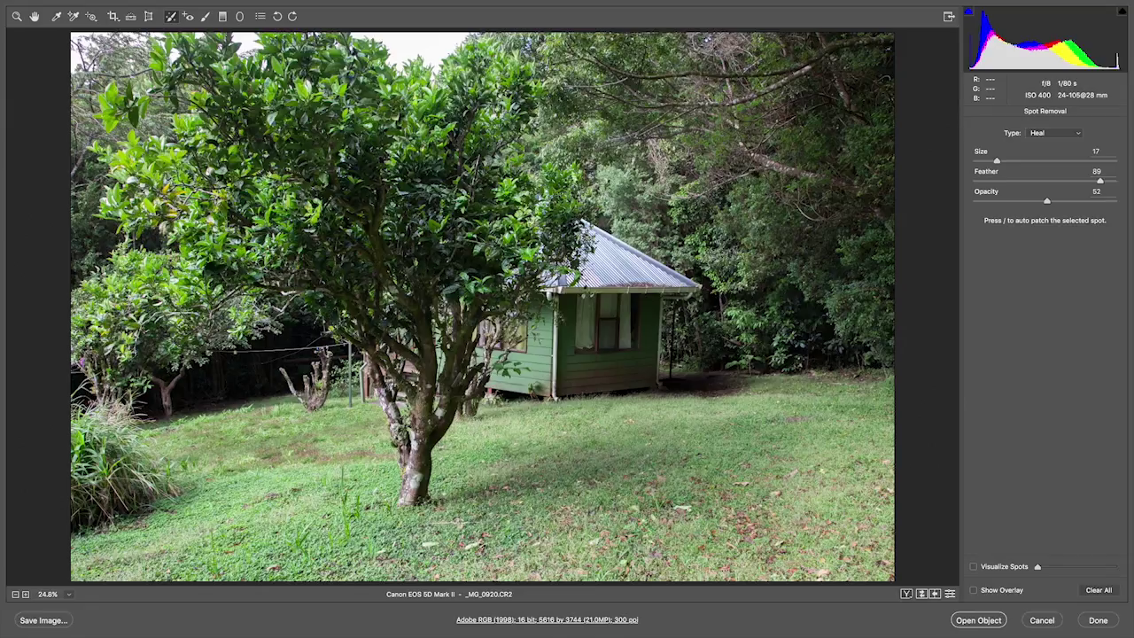